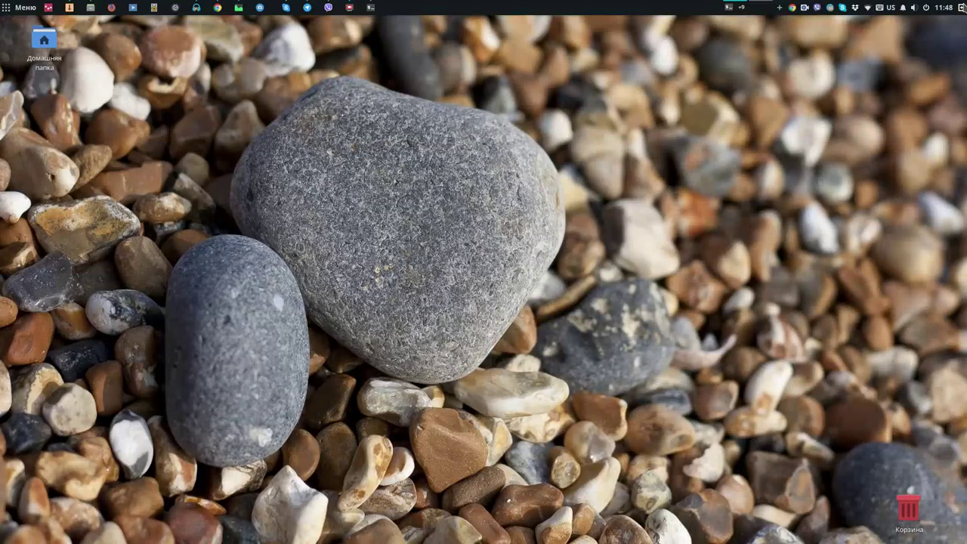
Open the Raven sidebar and examine its applets and notifications views
{"action": "left_click", "coordinate": [962, 8]}
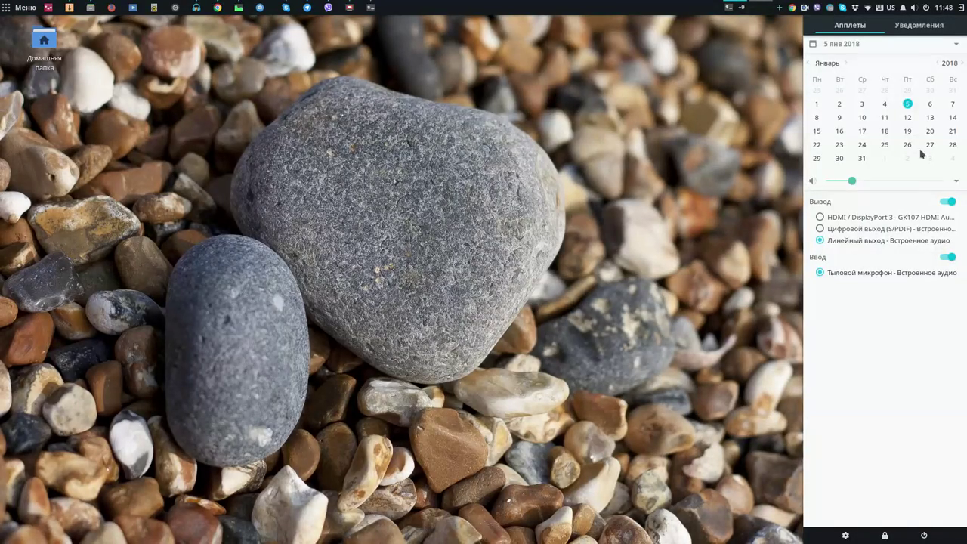
{"action": "left_click", "coordinate": [906, 29]}
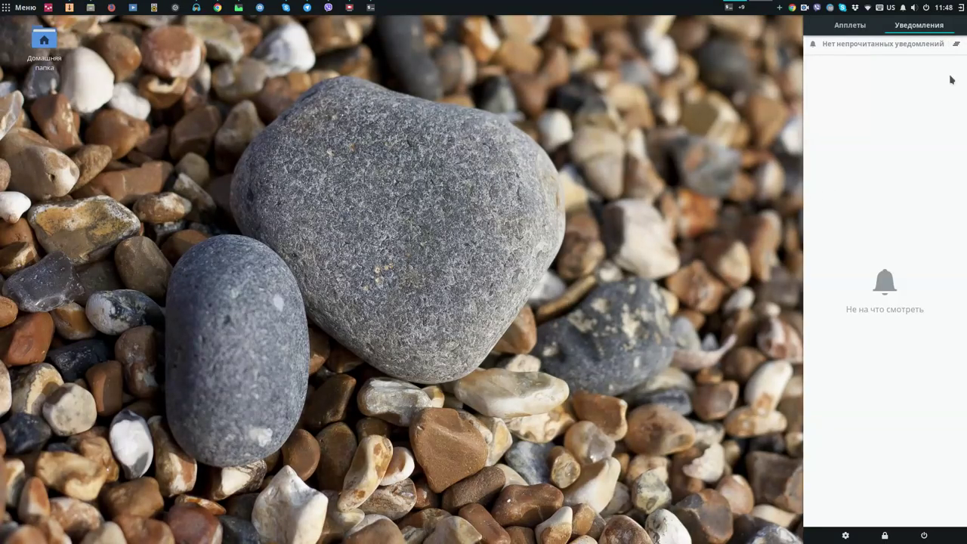
{"action": "left_click", "coordinate": [837, 34]}
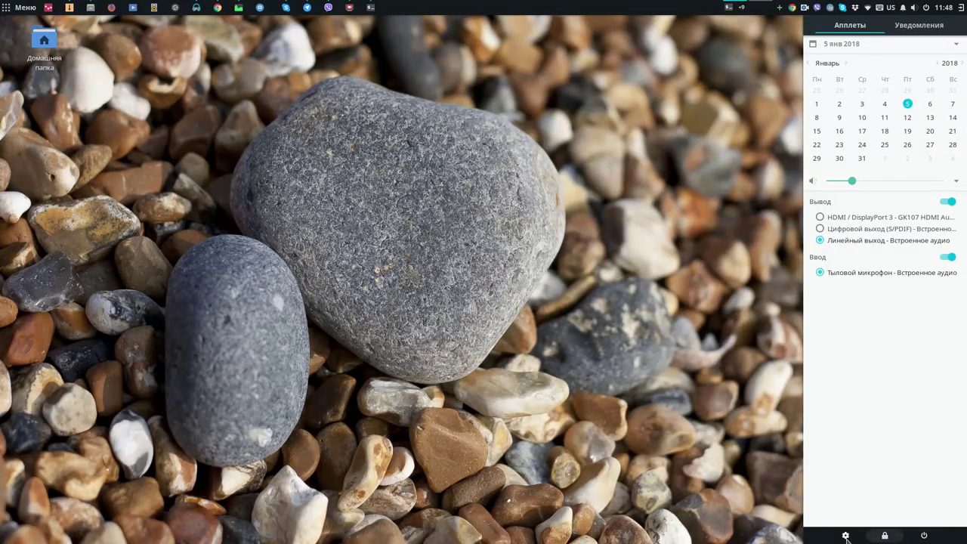
Check the session power options, and open the Budgie settings from the Raven sidebar
{"action": "left_click", "coordinate": [927, 9]}
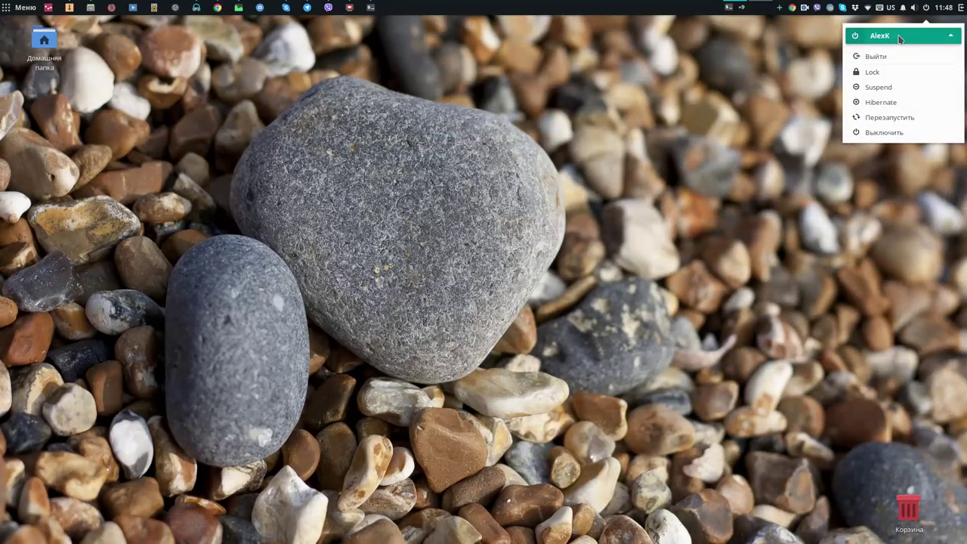
{"action": "left_click", "coordinate": [804, 54]}
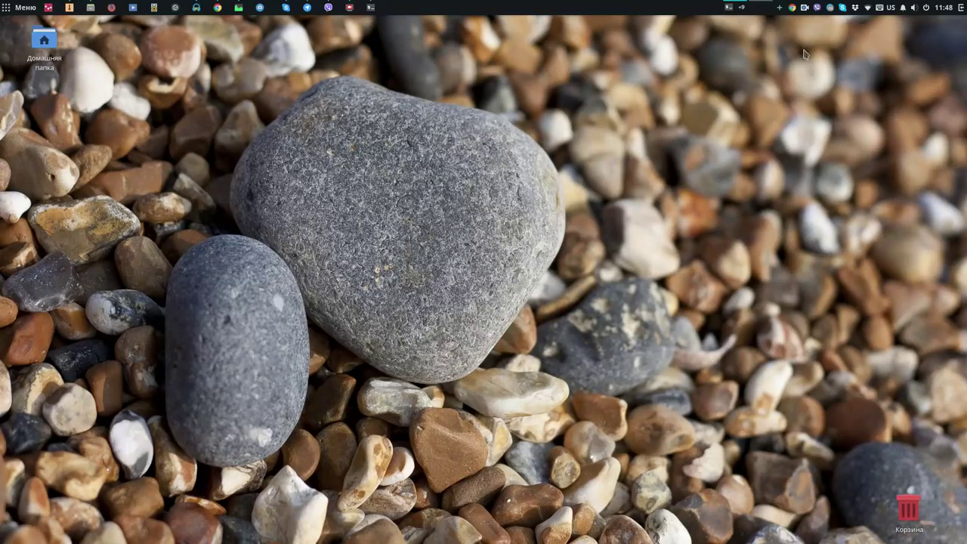
{"action": "left_click", "coordinate": [962, 9]}
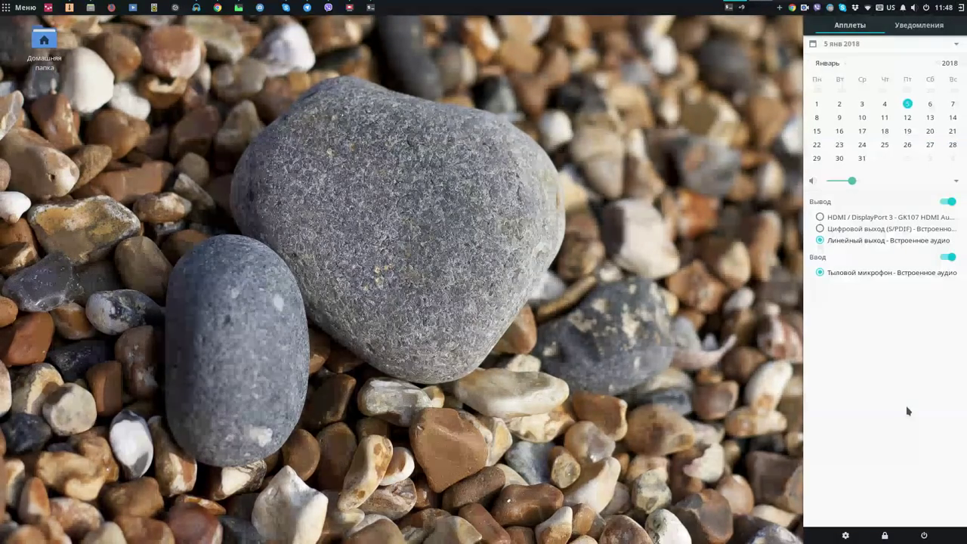
{"action": "left_click", "coordinate": [846, 536]}
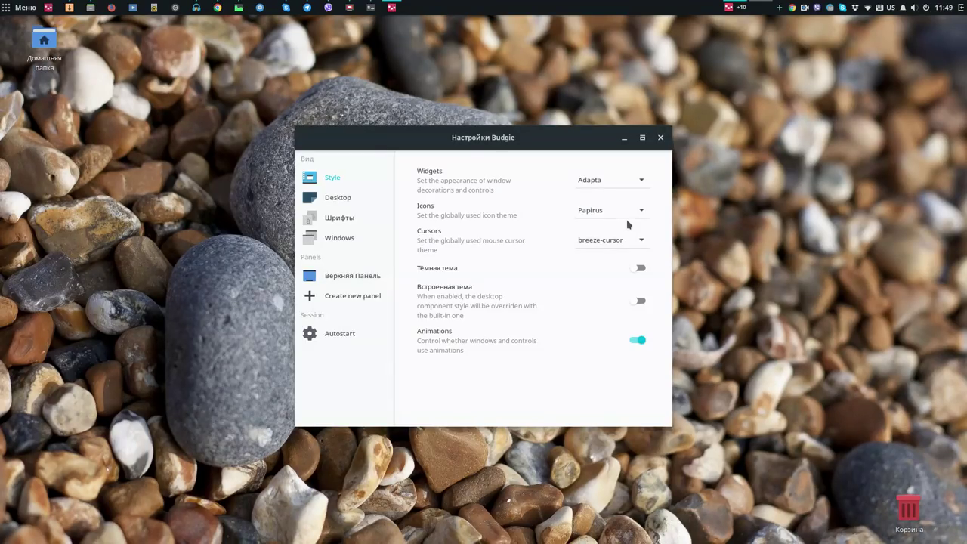
Review the Raven sidebar's notifications and applets again, and return to the Budgie settings window
{"action": "left_click", "coordinate": [960, 7]}
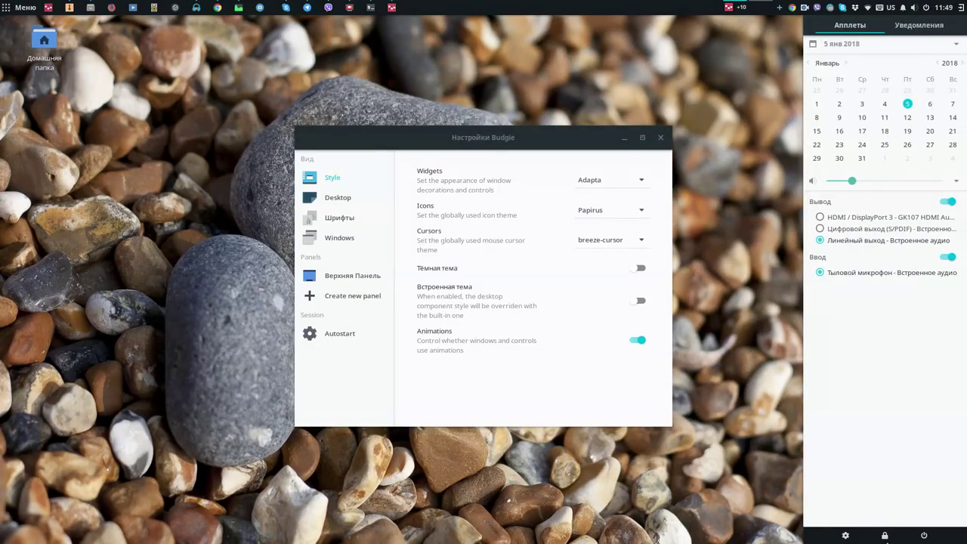
{"action": "left_click", "coordinate": [926, 25]}
{"action": "left_click", "coordinate": [851, 27]}
{"action": "left_click", "coordinate": [462, 133]}
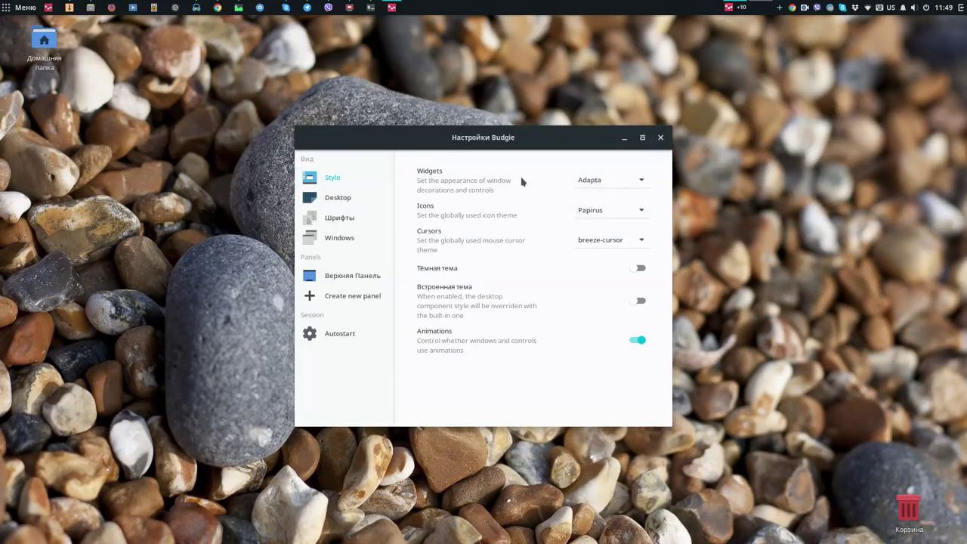
Review the available widget themes, and try the dark theme before switching it off again
{"action": "left_click", "coordinate": [586, 184]}
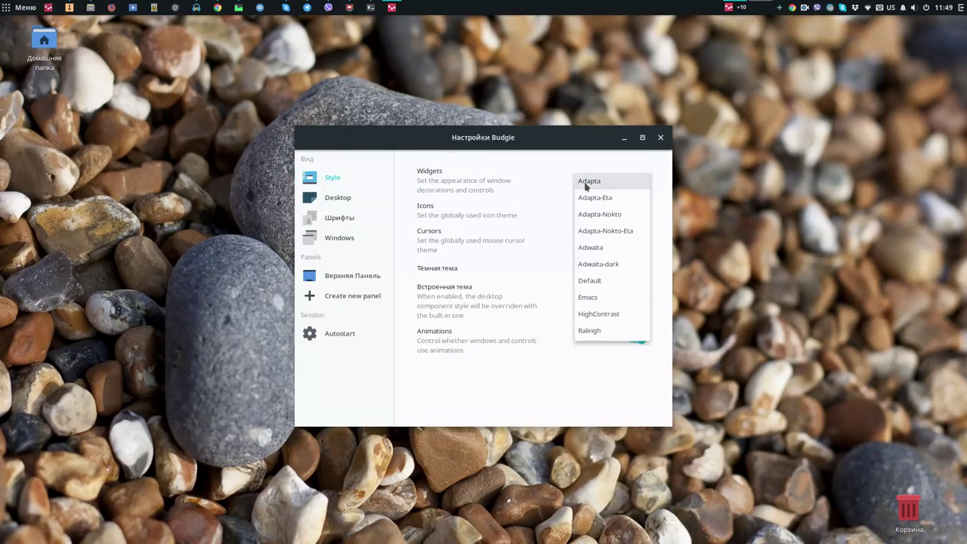
{"action": "left_click", "coordinate": [535, 183]}
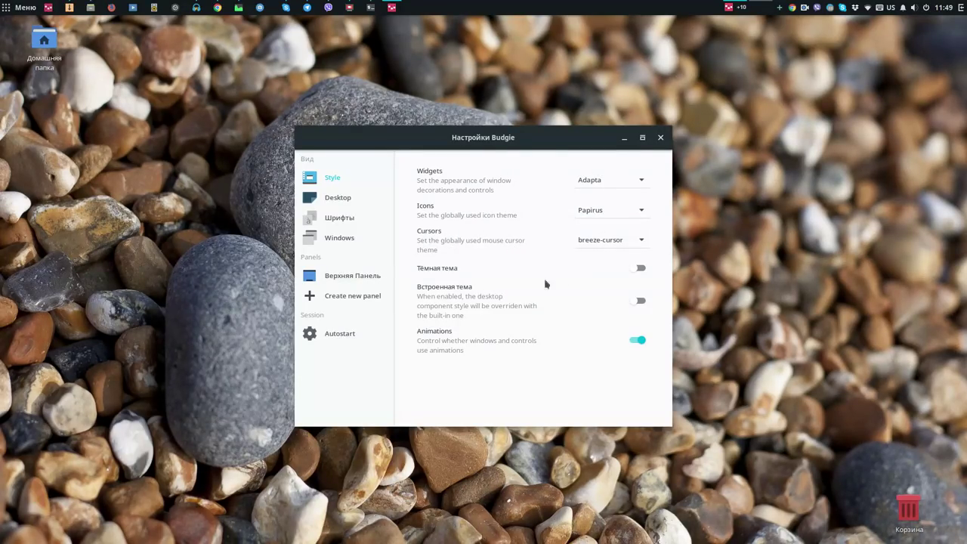
{"action": "left_click", "coordinate": [635, 267]}
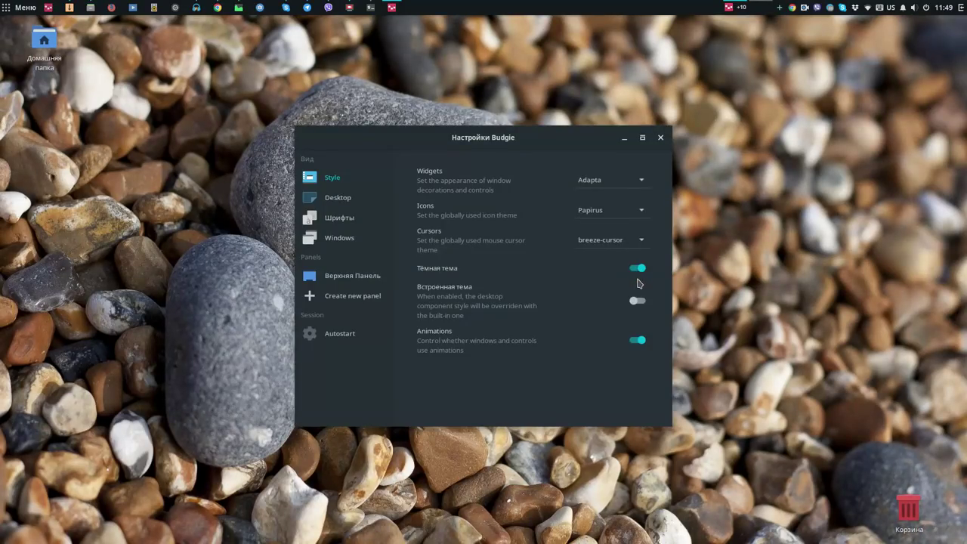
{"action": "left_click", "coordinate": [638, 268]}
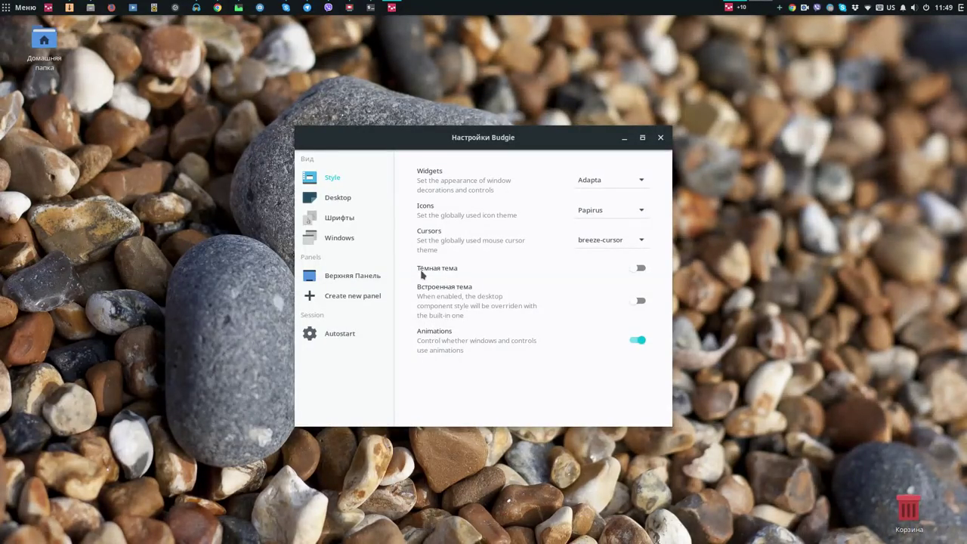
Examine the Budgie settings for the desktop, fonts, top panel and autostart apps
{"action": "left_click", "coordinate": [337, 205]}
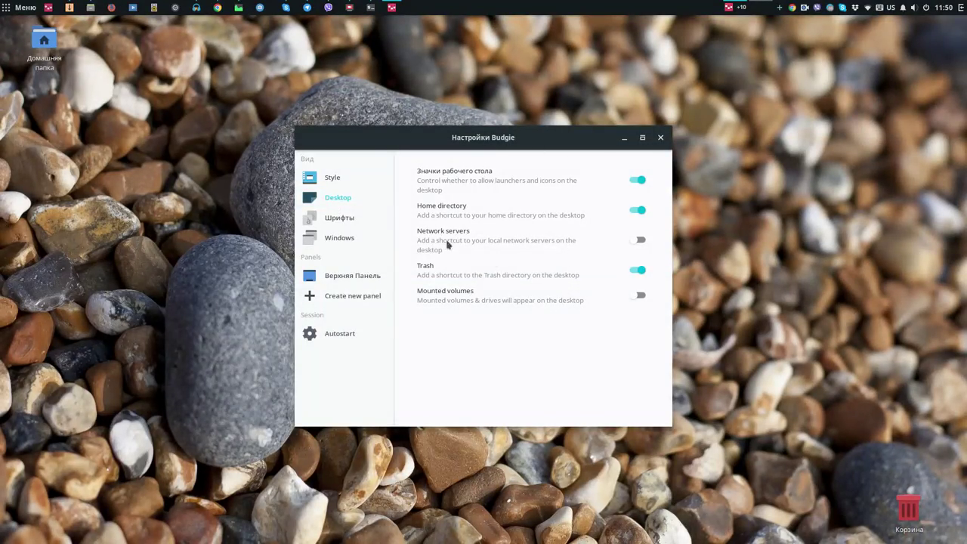
{"action": "left_click", "coordinate": [344, 217]}
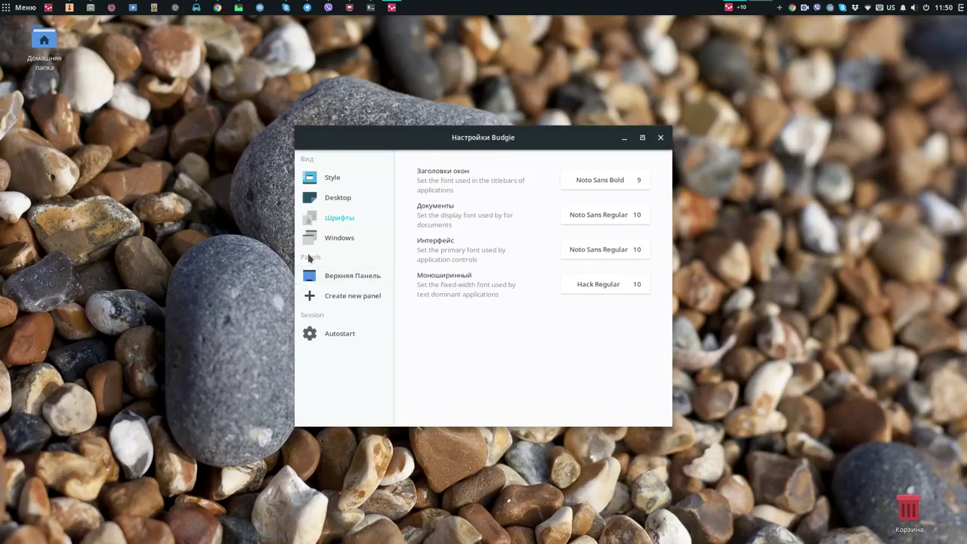
{"action": "left_click", "coordinate": [342, 276]}
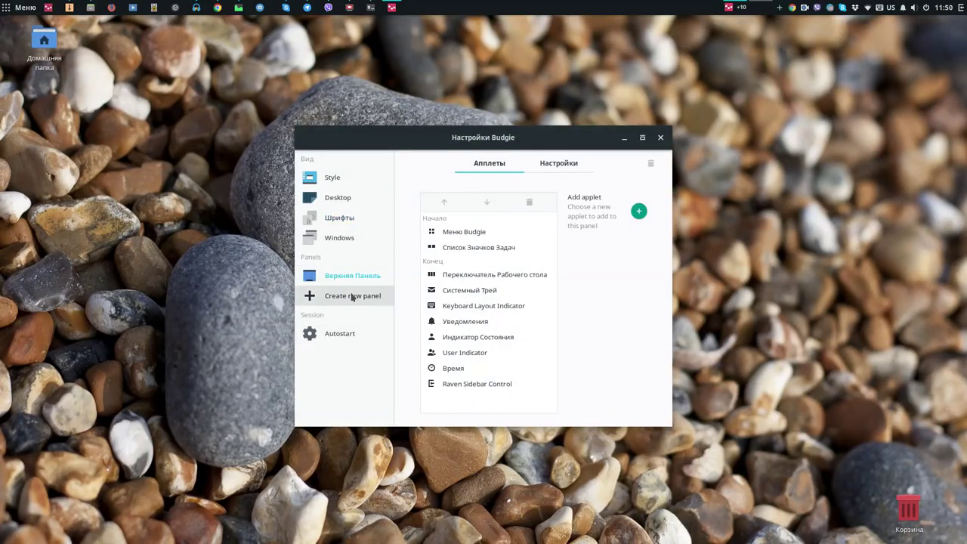
{"action": "left_click", "coordinate": [336, 338]}
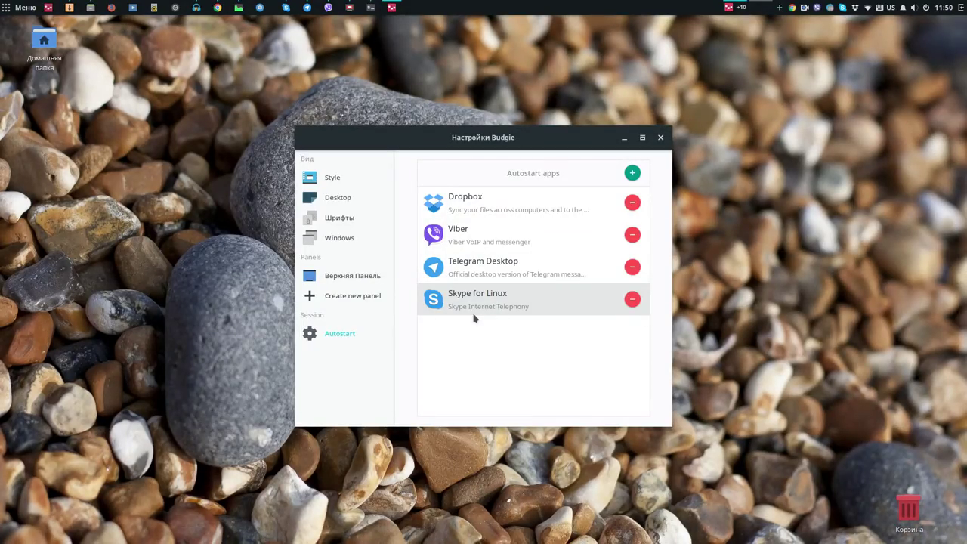
Browse the applets that can be added to the top panel, without adding any
{"action": "left_click", "coordinate": [336, 275]}
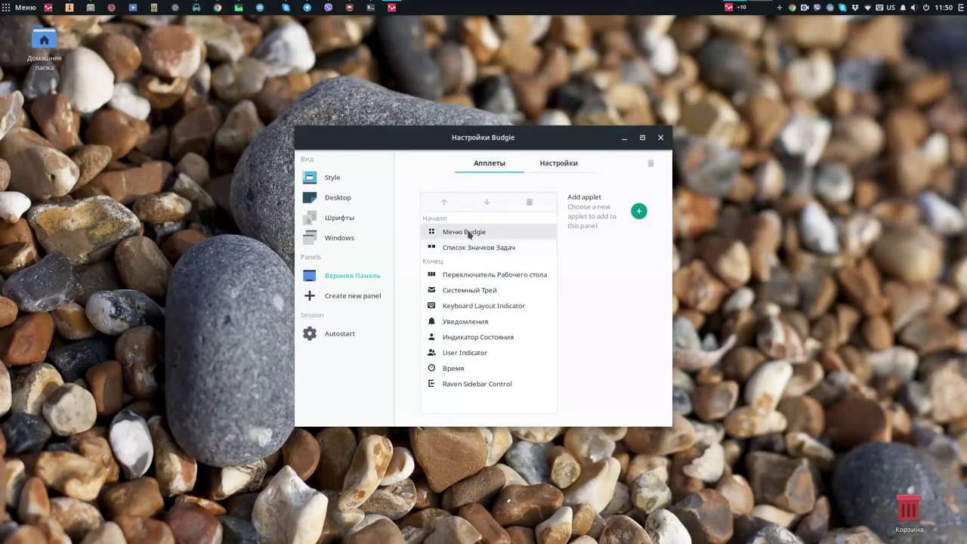
{"action": "left_click", "coordinate": [639, 212]}
{"action": "scroll", "coordinate": [454, 306], "scroll_direction": "down", "scroll_amount": 6}
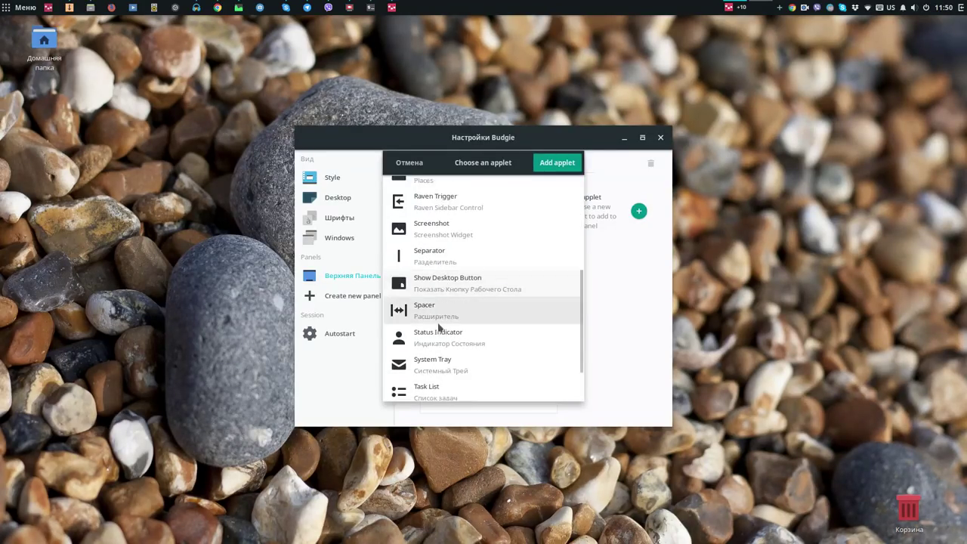
{"action": "scroll", "coordinate": [432, 341], "scroll_direction": "up", "scroll_amount": 6}
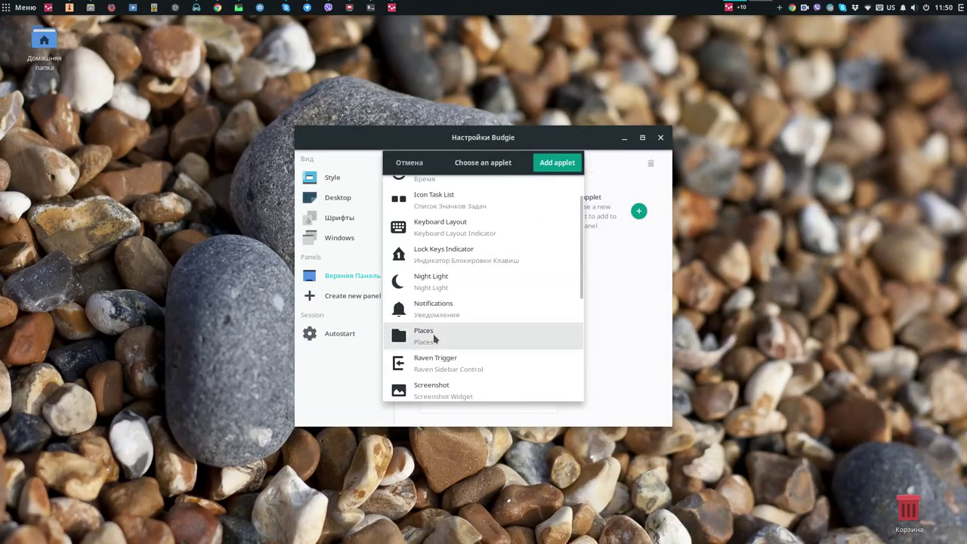
{"action": "left_click", "coordinate": [409, 163]}
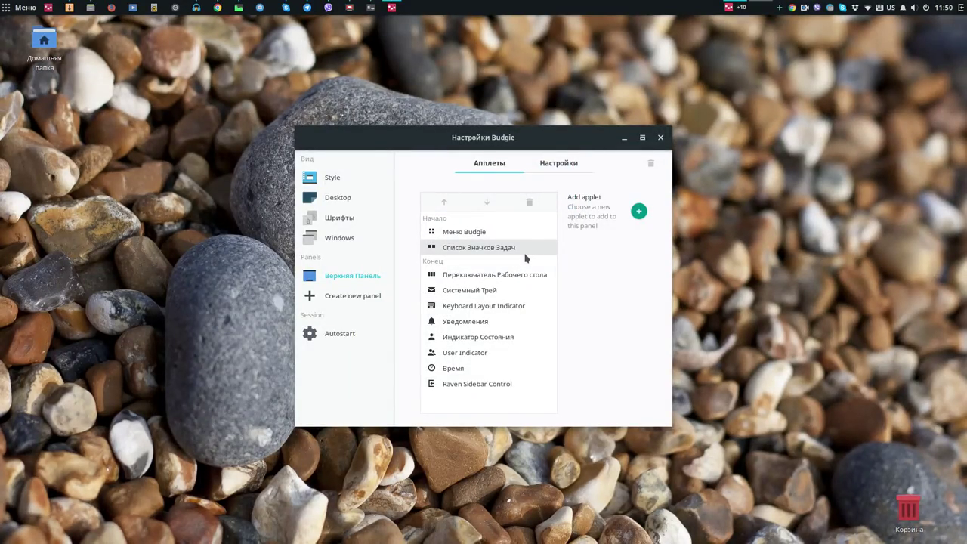
Move the Время applet on the top panel up to directly above Keyboard Layout Indicator
{"action": "left_click", "coordinate": [506, 247]}
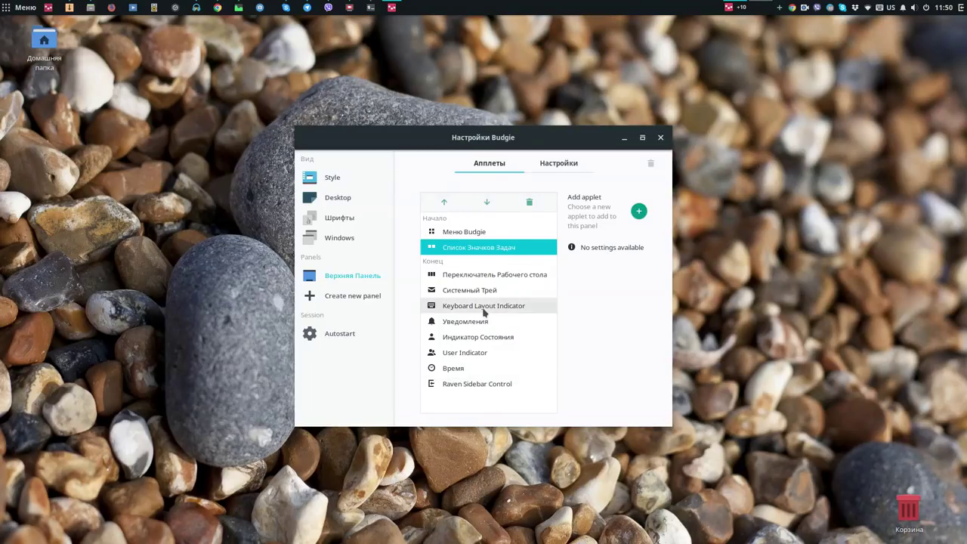
{"action": "left_click", "coordinate": [477, 370]}
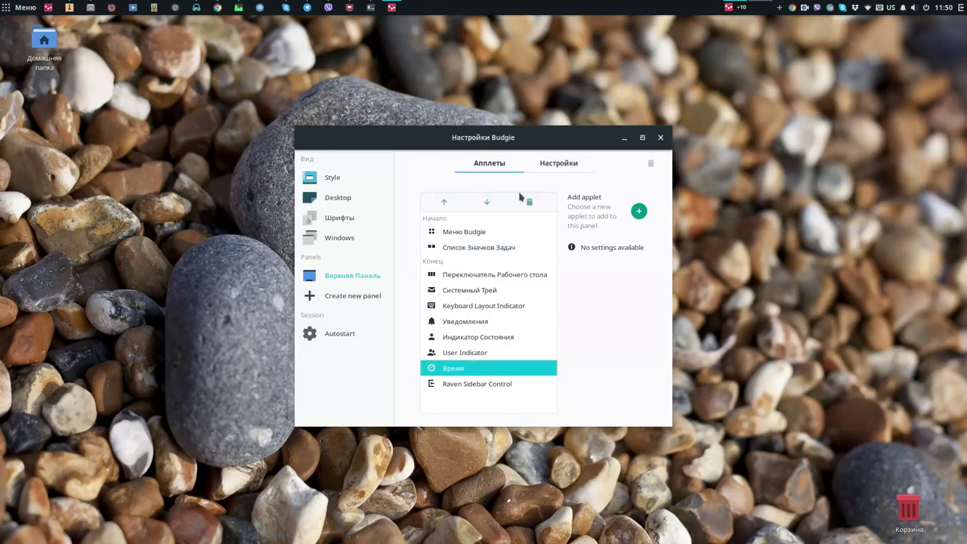
{"action": "left_click", "coordinate": [443, 202]}
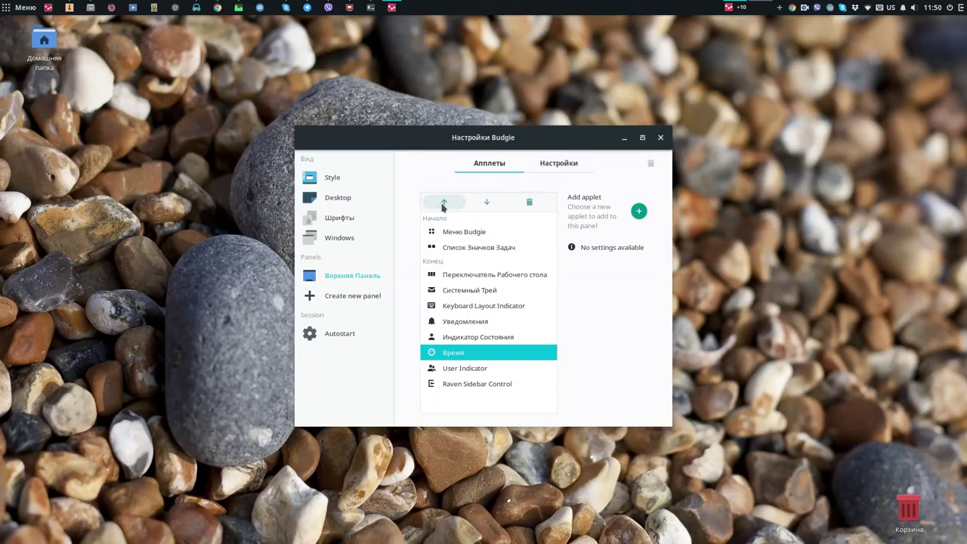
{"action": "left_click", "coordinate": [446, 203]}
{"action": "left_click", "coordinate": [445, 203]}
{"action": "left_click", "coordinate": [446, 202]}
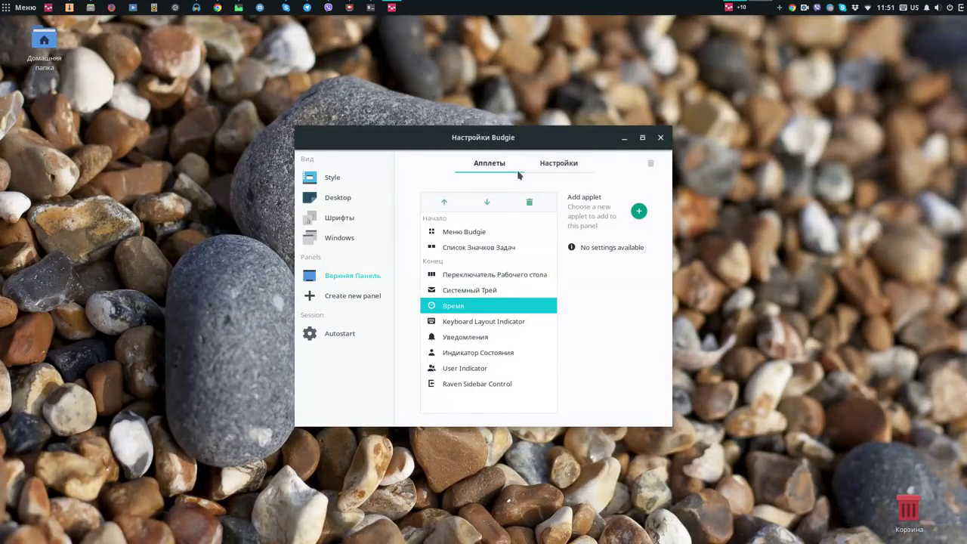
Reposition the Время applet lower in the top panel's applet order, directly above User Indicator
{"action": "left_click", "coordinate": [488, 201]}
{"action": "left_click", "coordinate": [489, 201]}
{"action": "left_click", "coordinate": [488, 201]}
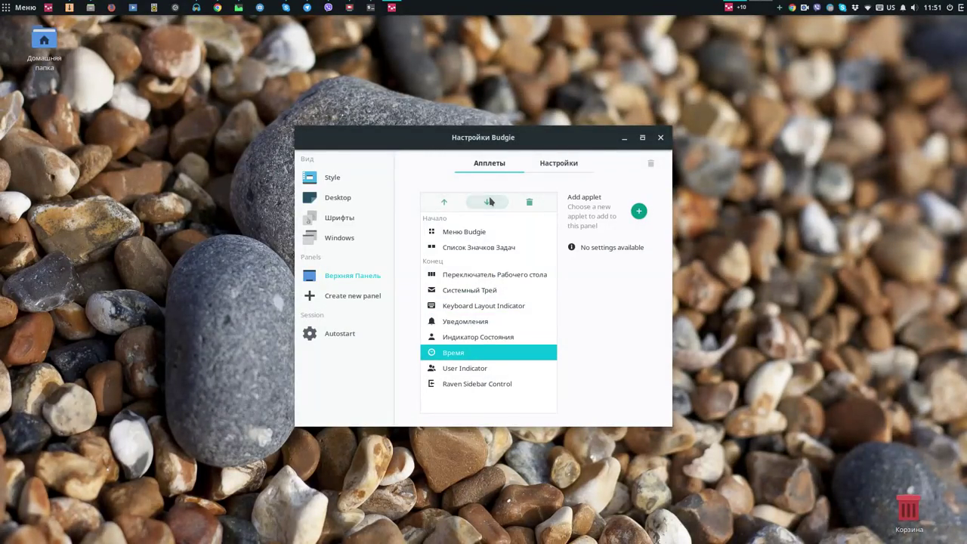
{"action": "left_click", "coordinate": [489, 202]}
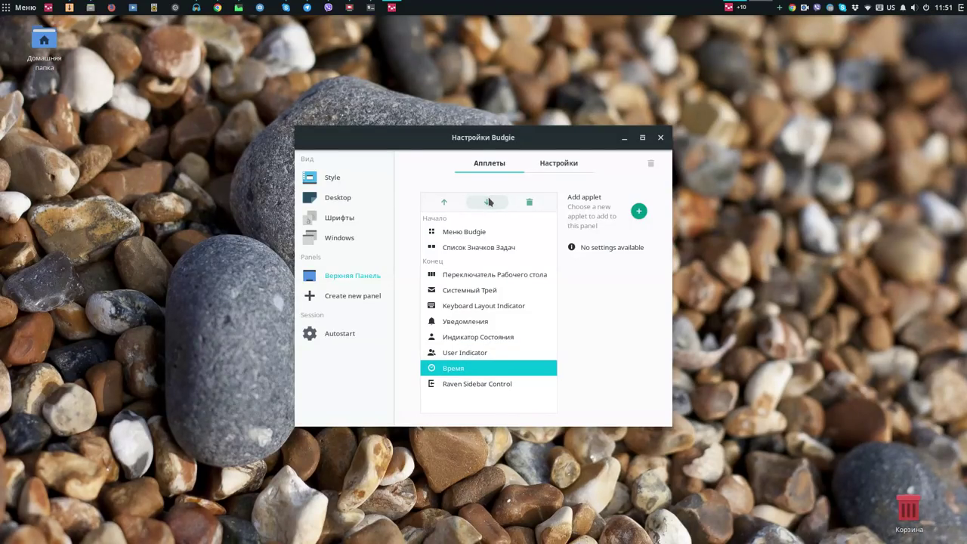
{"action": "left_click", "coordinate": [444, 203]}
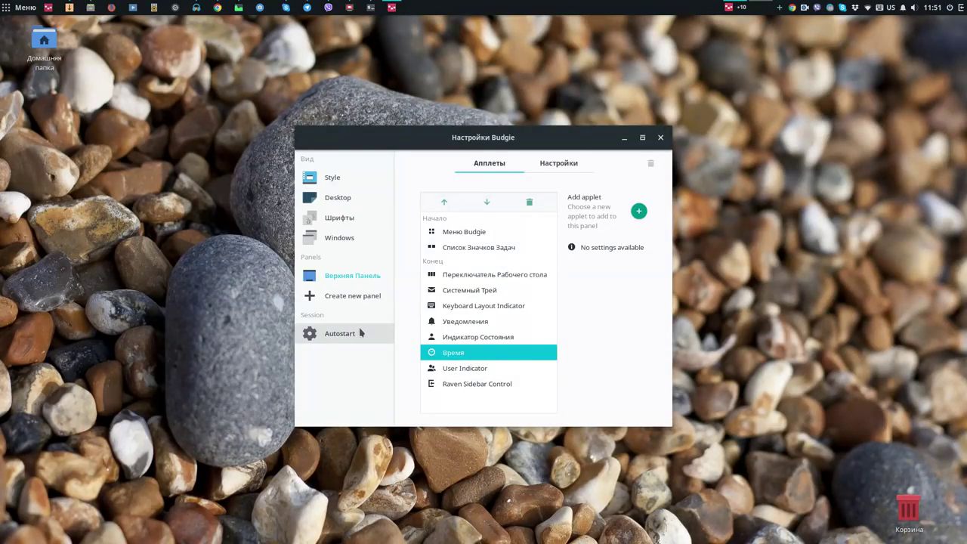
Open the top panel's own settings and examine the placement, size, hiding, transparency and dock mode options
{"action": "left_click", "coordinate": [559, 167]}
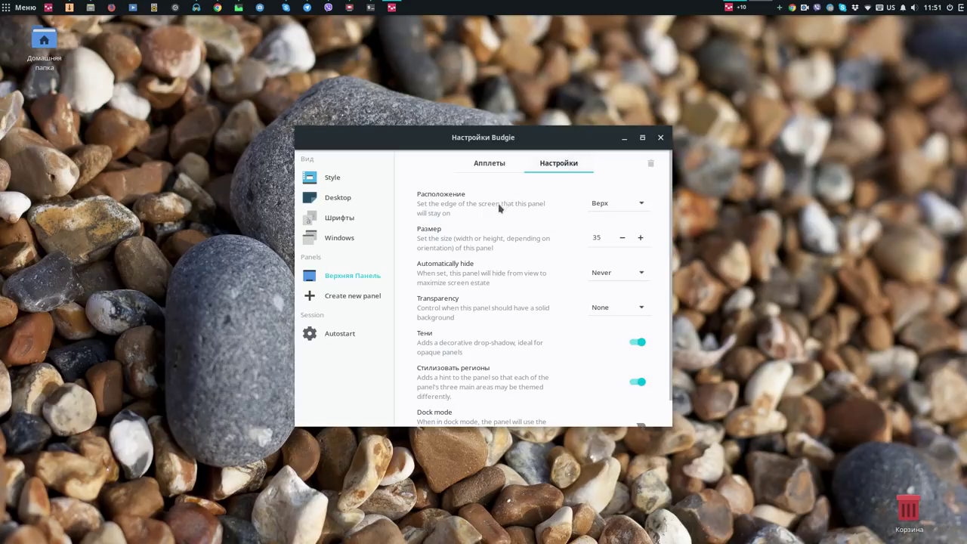
{"action": "scroll", "coordinate": [494, 228], "scroll_direction": "down", "scroll_amount": 1}
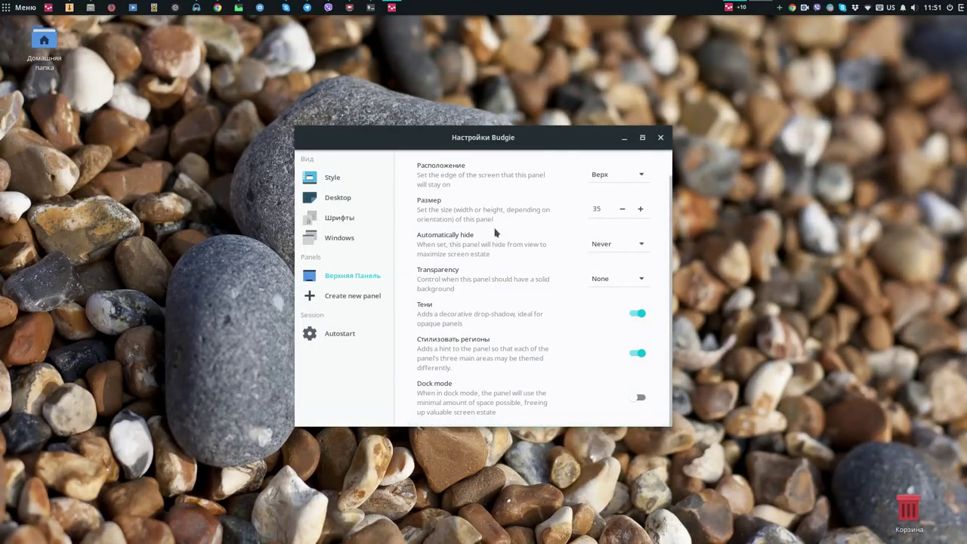
{"action": "scroll", "coordinate": [496, 233], "scroll_direction": "up", "scroll_amount": 1}
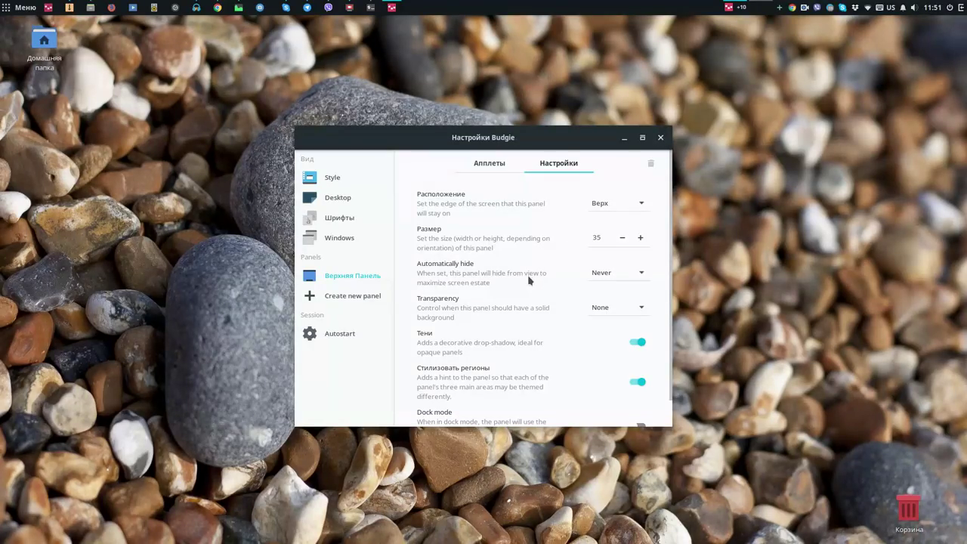
Set the top panel's transparency to Dynamic, and test it by maximizing and restoring the settings window
{"action": "scroll", "coordinate": [529, 279], "scroll_direction": "down", "scroll_amount": 1}
{"action": "left_click", "coordinate": [608, 280]}
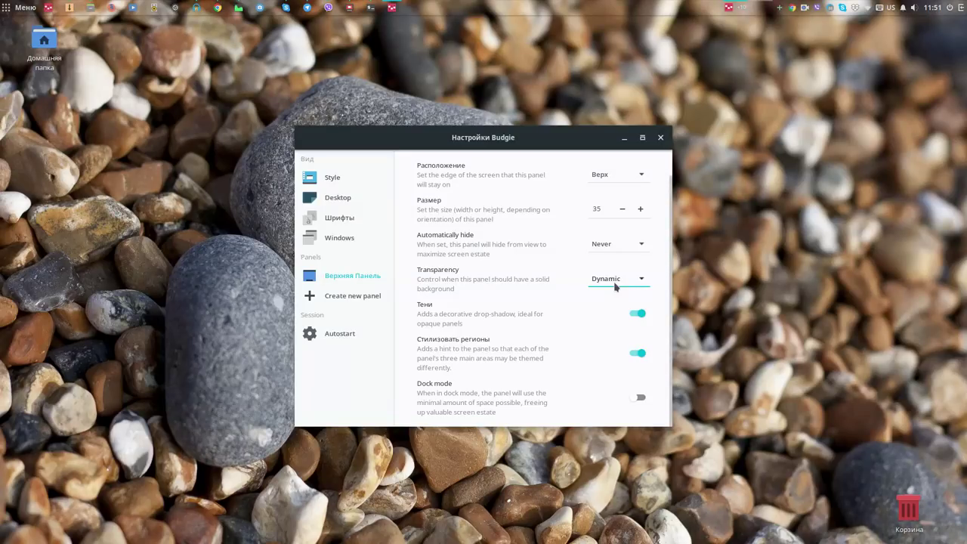
{"action": "double_click", "coordinate": [462, 145]}
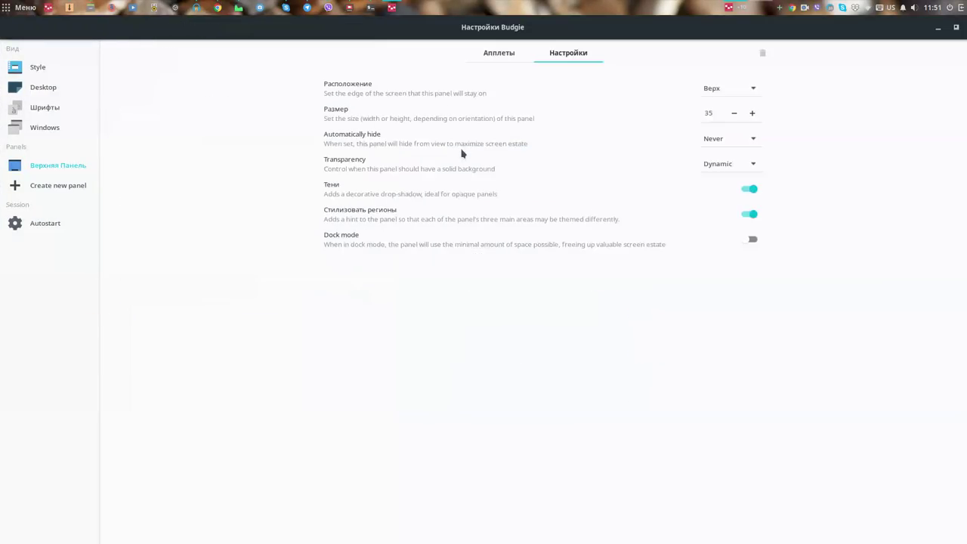
{"action": "double_click", "coordinate": [526, 33]}
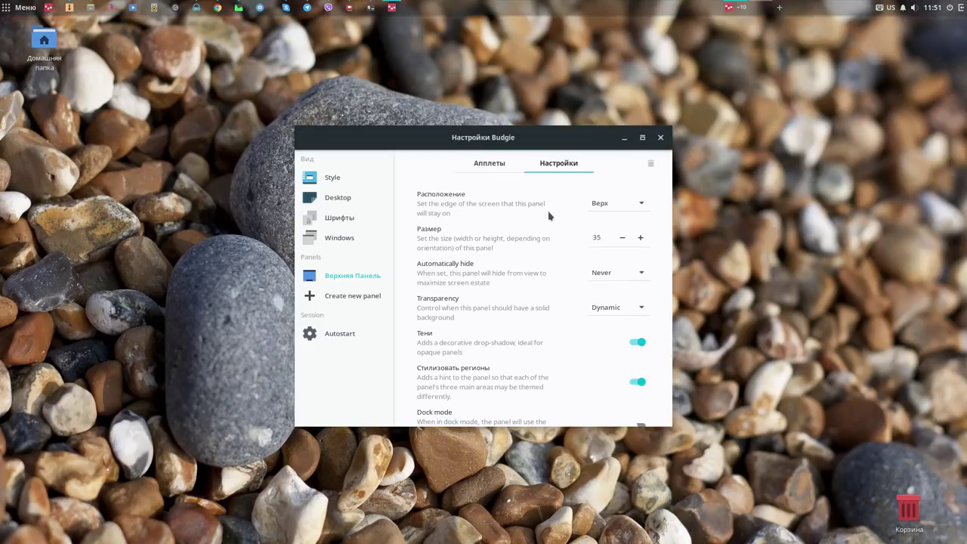
Set the top panel's transparency to Always
{"action": "left_click", "coordinate": [601, 308]}
{"action": "left_click", "coordinate": [602, 292]}
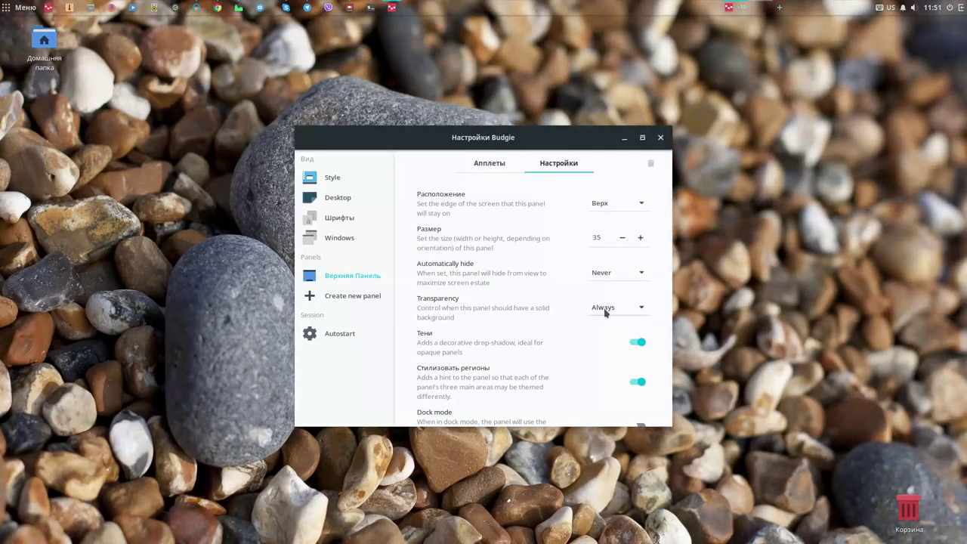
Set the top panel's transparency to None
{"action": "left_click", "coordinate": [605, 310]}
{"action": "left_click", "coordinate": [600, 338]}
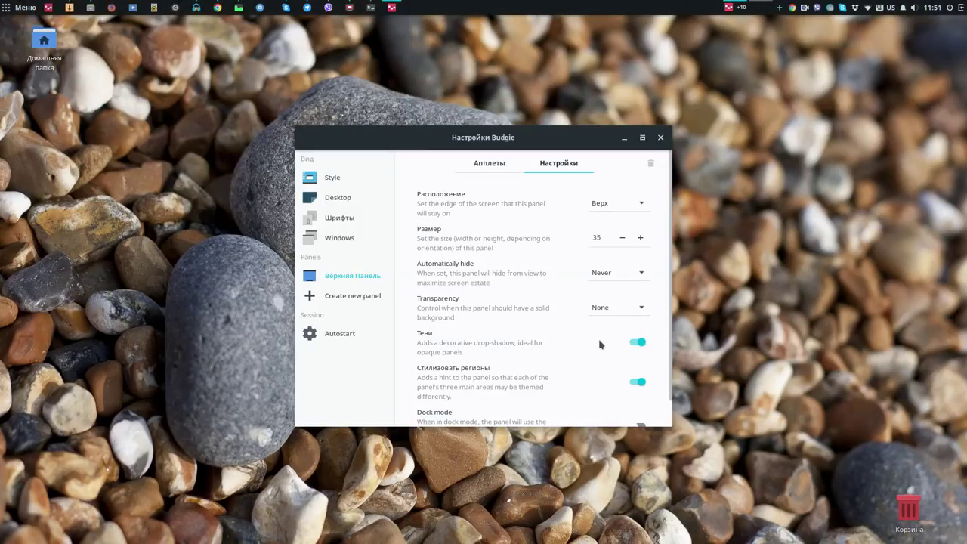
Try Dock mode on the top panel, and turn it back off
{"action": "scroll", "coordinate": [563, 350], "scroll_direction": "down", "scroll_amount": 1}
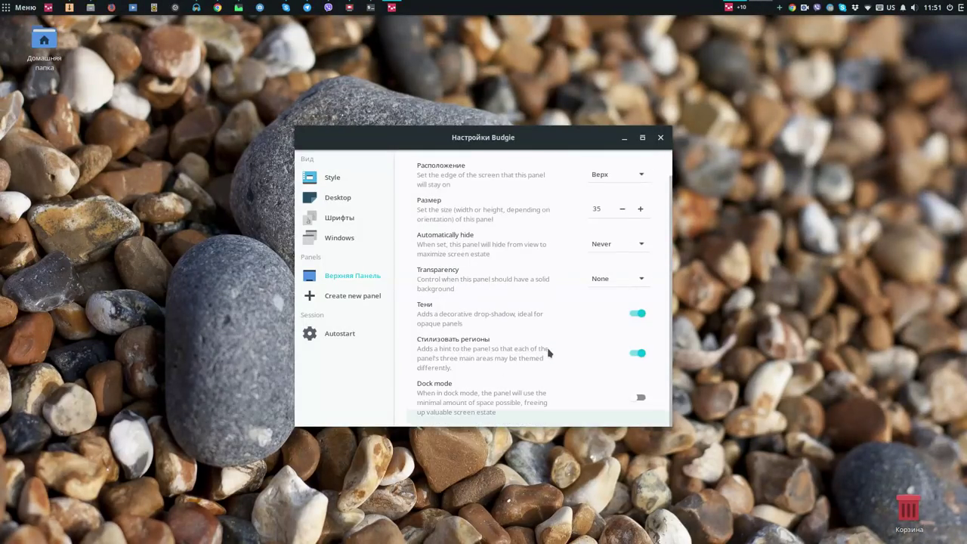
{"action": "left_click", "coordinate": [639, 399]}
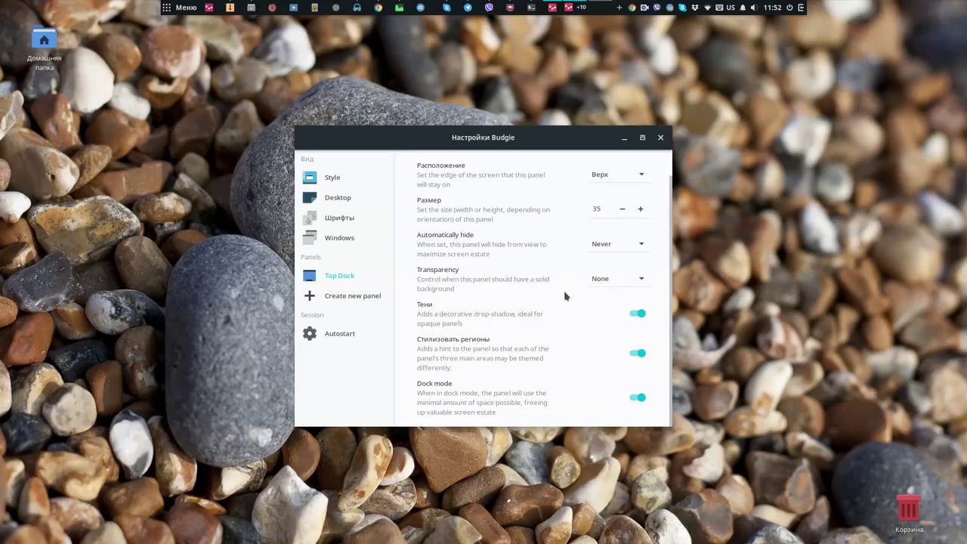
{"action": "left_click", "coordinate": [638, 398]}
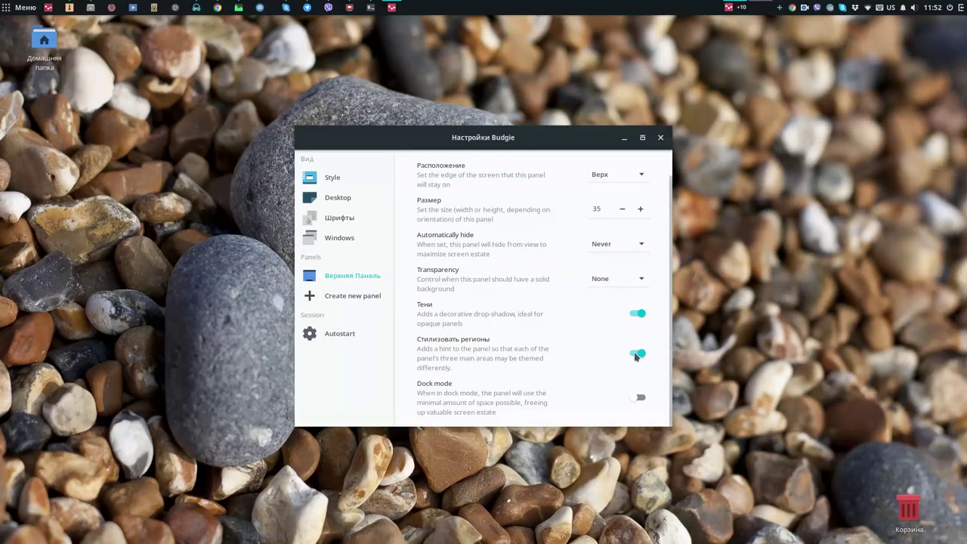
Close the Budgie settings, and examine the system monitor's resources, file systems and processes before closing it
{"action": "left_click", "coordinate": [660, 137]}
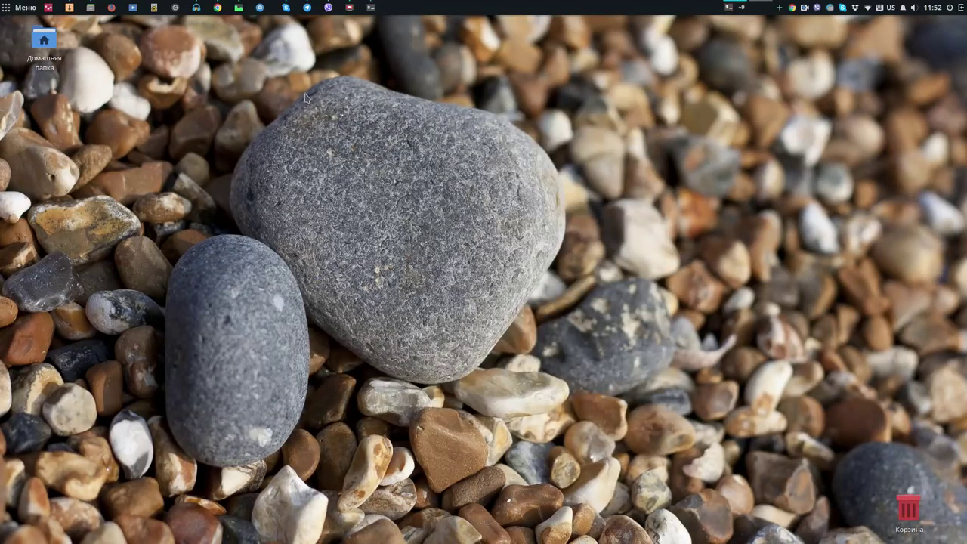
{"action": "left_click", "coordinate": [239, 7]}
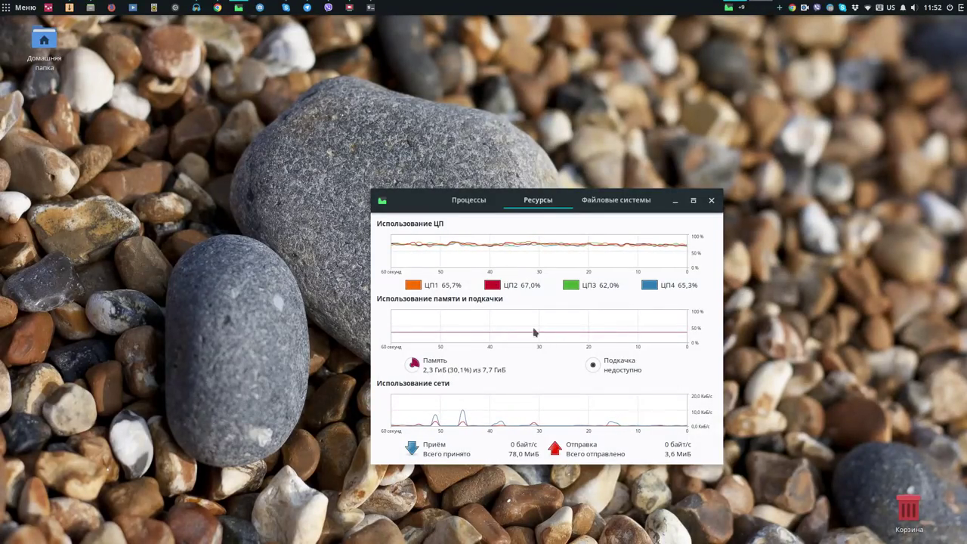
{"action": "left_click", "coordinate": [603, 201]}
{"action": "left_click", "coordinate": [468, 200]}
{"action": "left_click", "coordinate": [711, 200]}
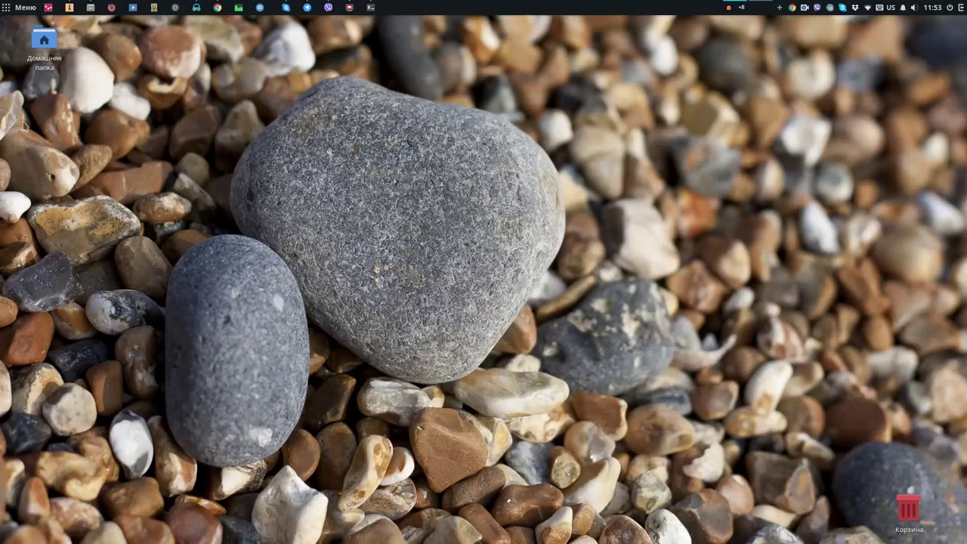
Open the Solus software center (Центр приложений) at its list of application categories
{"action": "left_click", "coordinate": [69, 7]}
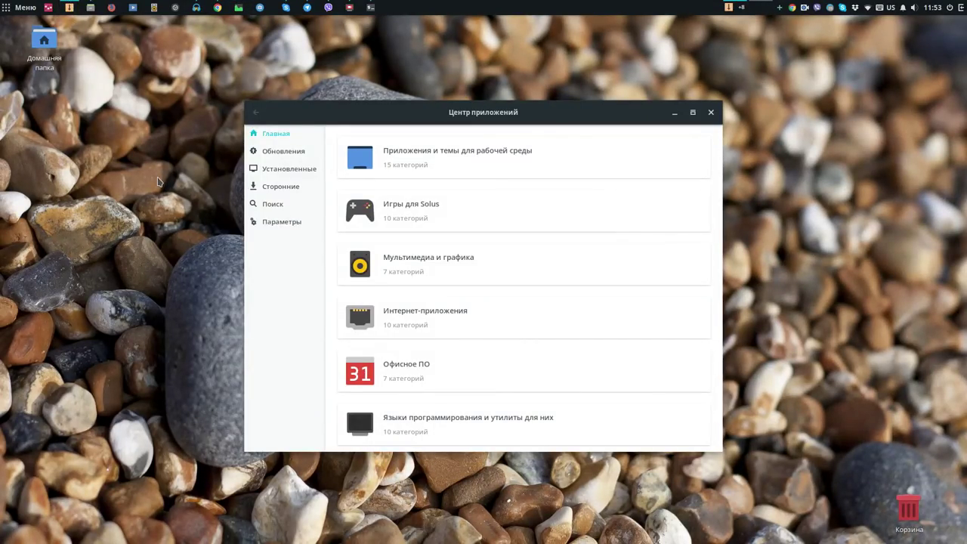